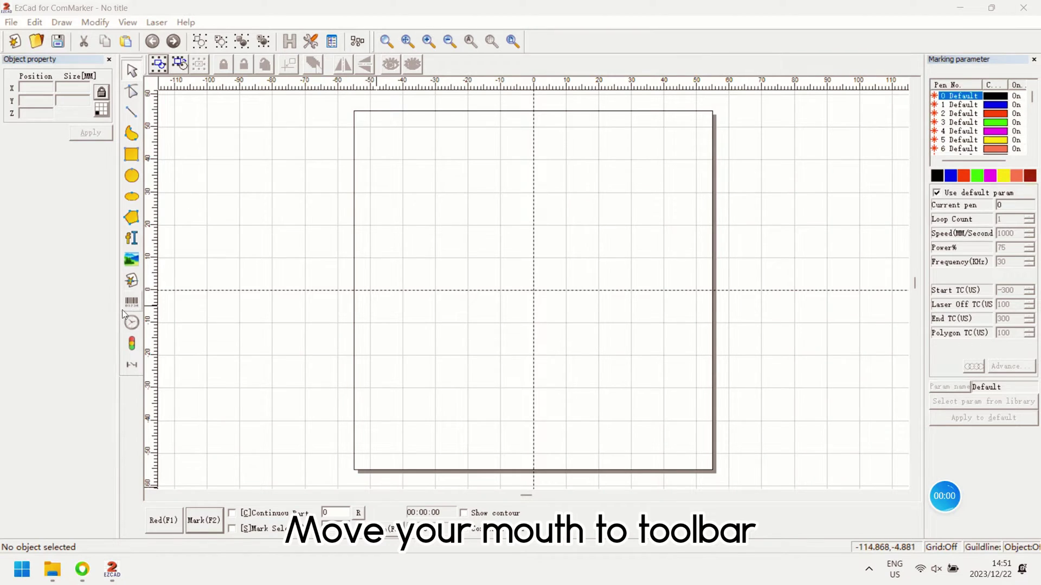
- Place a Code 39 barcode mid-canvas and change its value from TEXT to 00000000
{"action": "left_click", "coordinate": [132, 302]}
{"action": "left_click", "coordinate": [509, 291]}
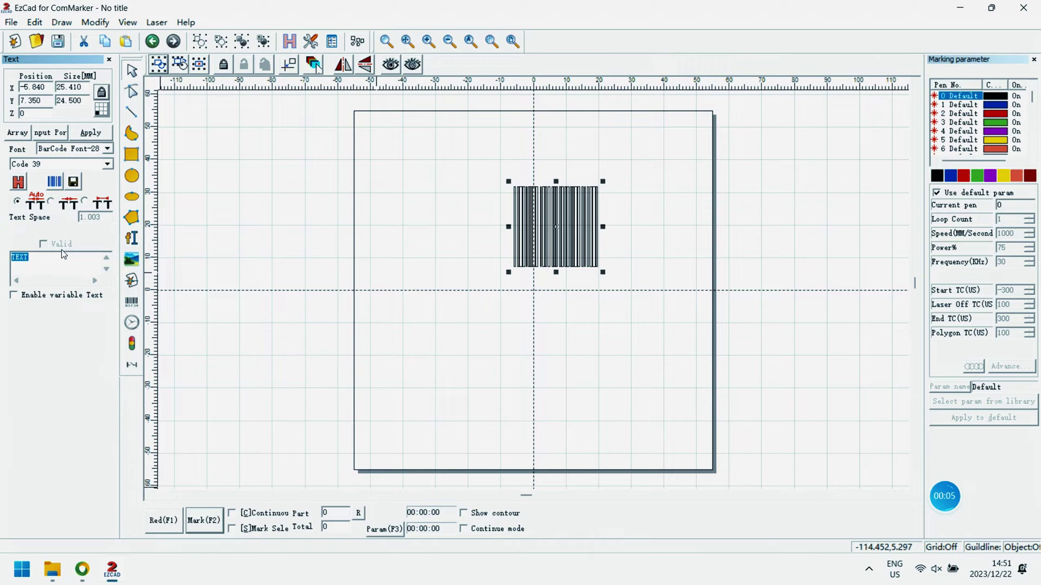
{"action": "double_click", "coordinate": [19, 257]}
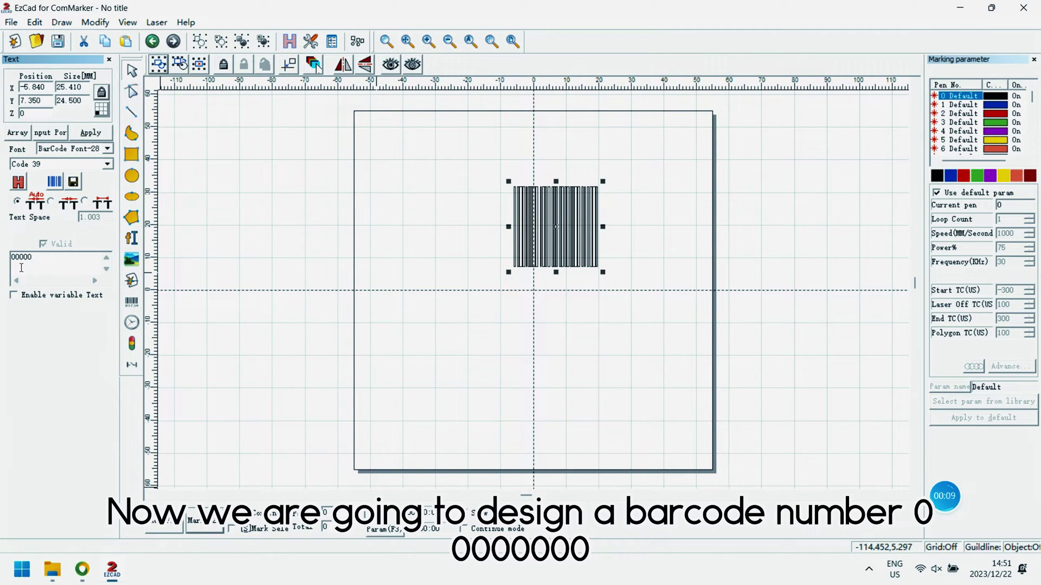
{"action": "type", "text": "00000000"}
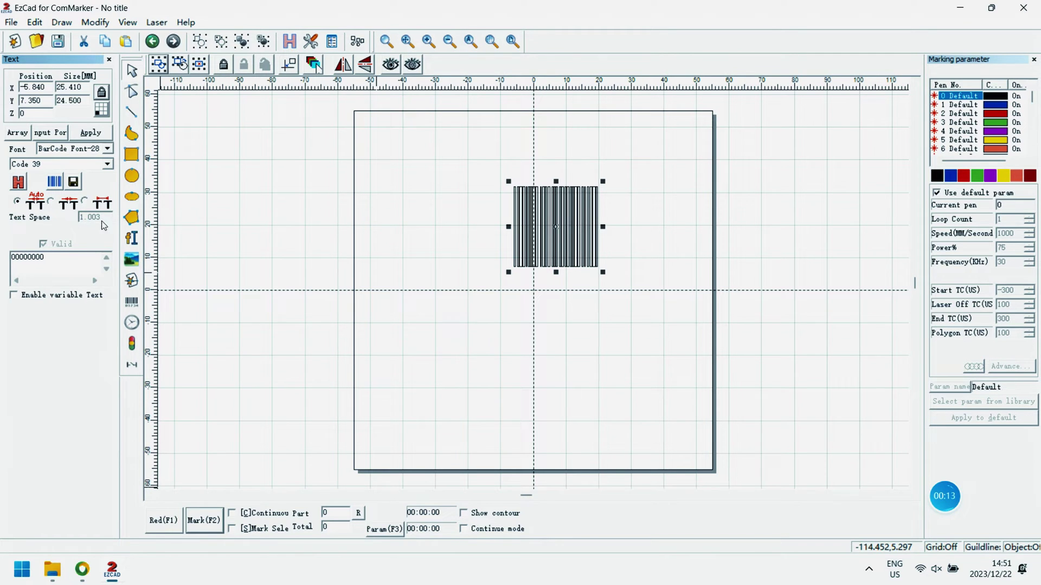
{"action": "left_click", "coordinate": [91, 132]}
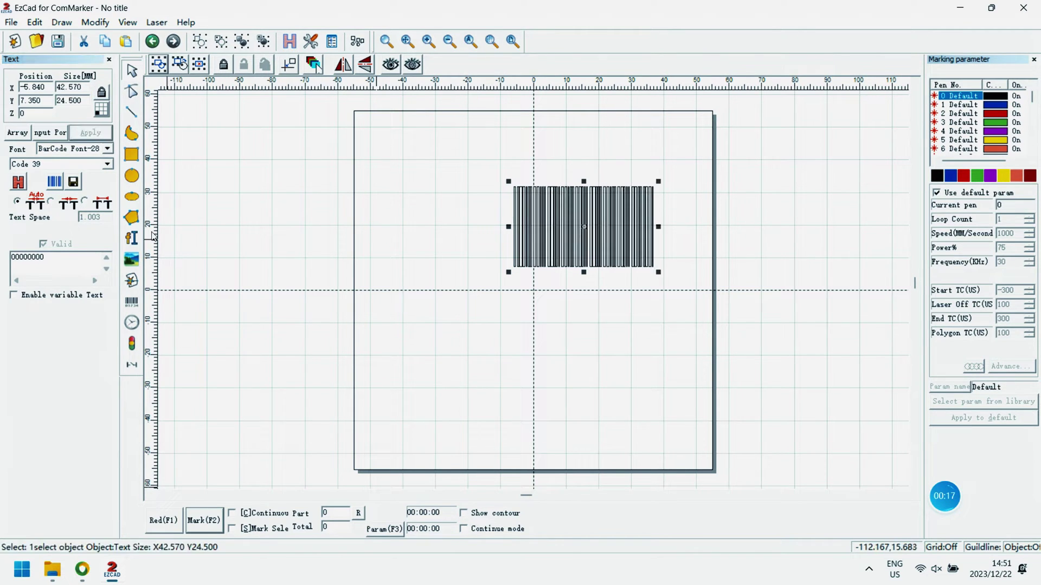
{"action": "left_click", "coordinate": [16, 183]}
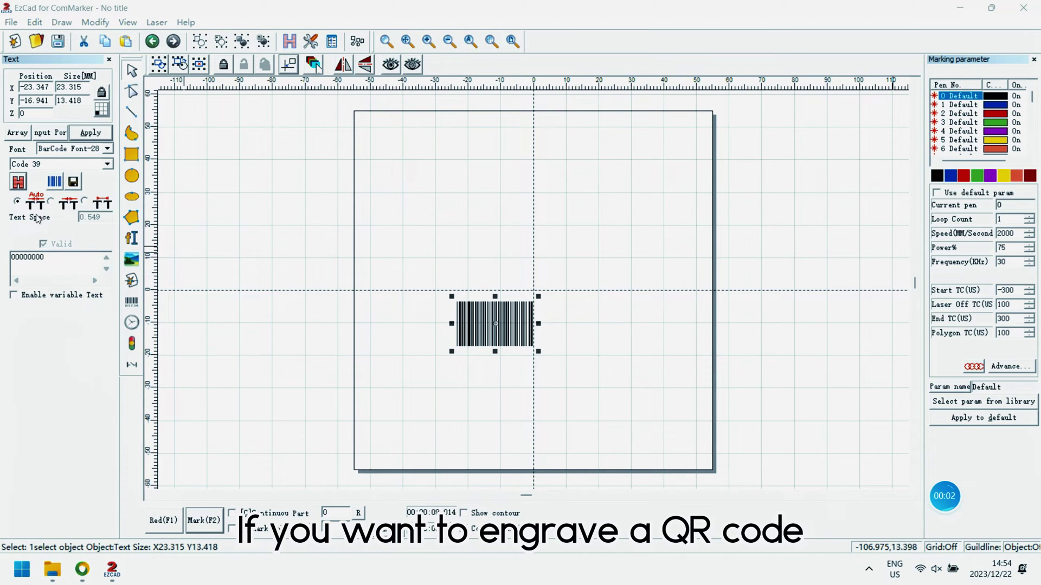
- Switch the barcode type to QRCODE, end the red-light preview, and start marking it
{"action": "left_click", "coordinate": [90, 164]}
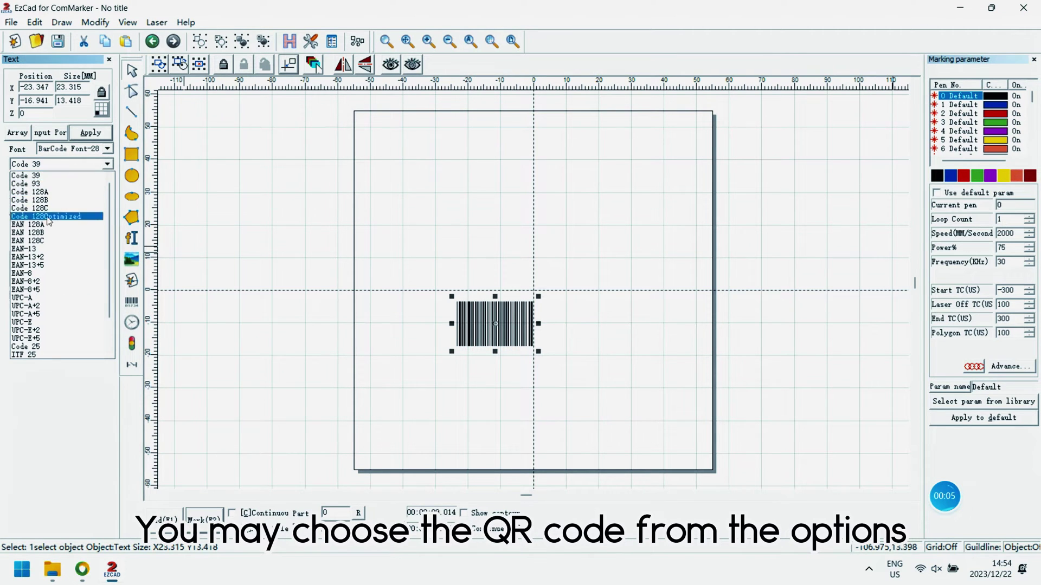
{"action": "scroll", "coordinate": [72, 203], "scroll_direction": "down", "scroll_amount": 1}
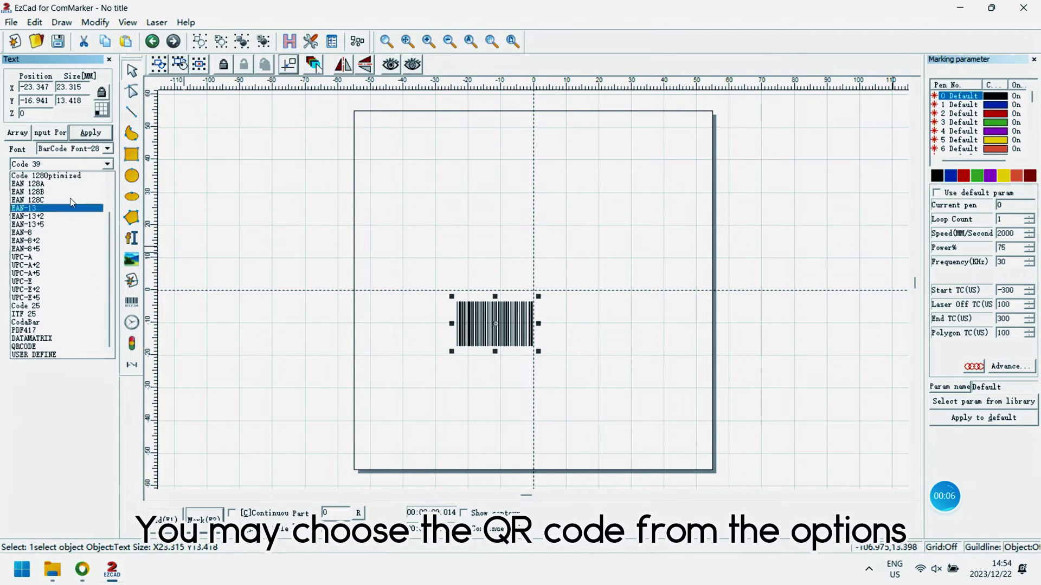
{"action": "left_click", "coordinate": [74, 347]}
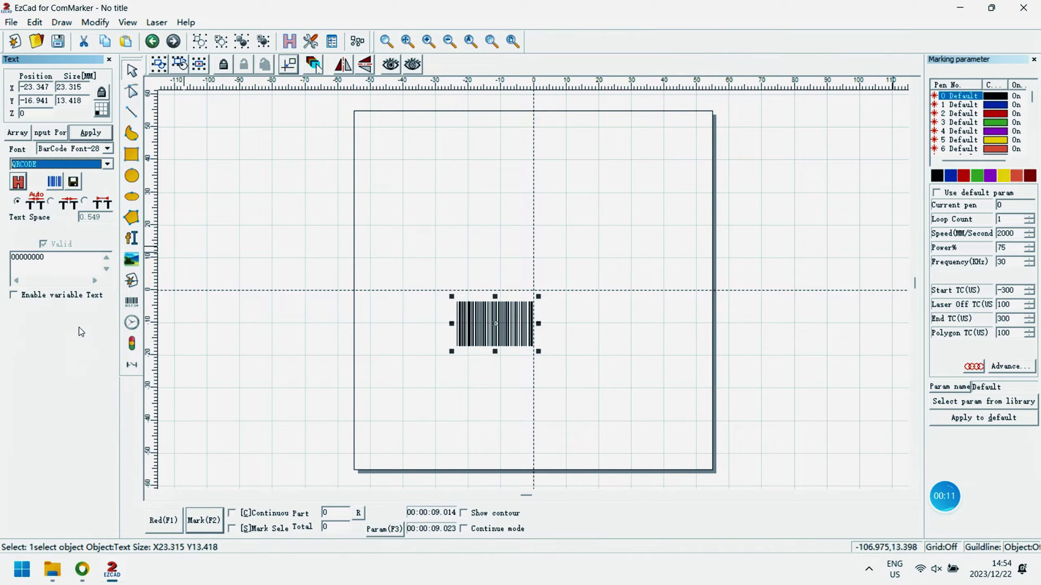
{"action": "left_click", "coordinate": [90, 133]}
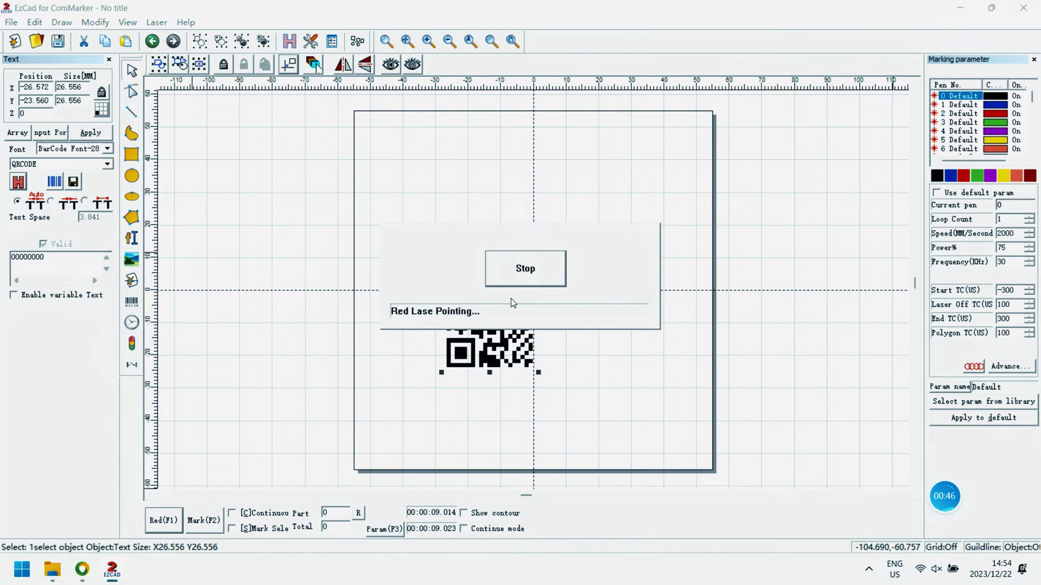
{"action": "left_click", "coordinate": [516, 277]}
{"action": "left_click", "coordinate": [203, 525]}
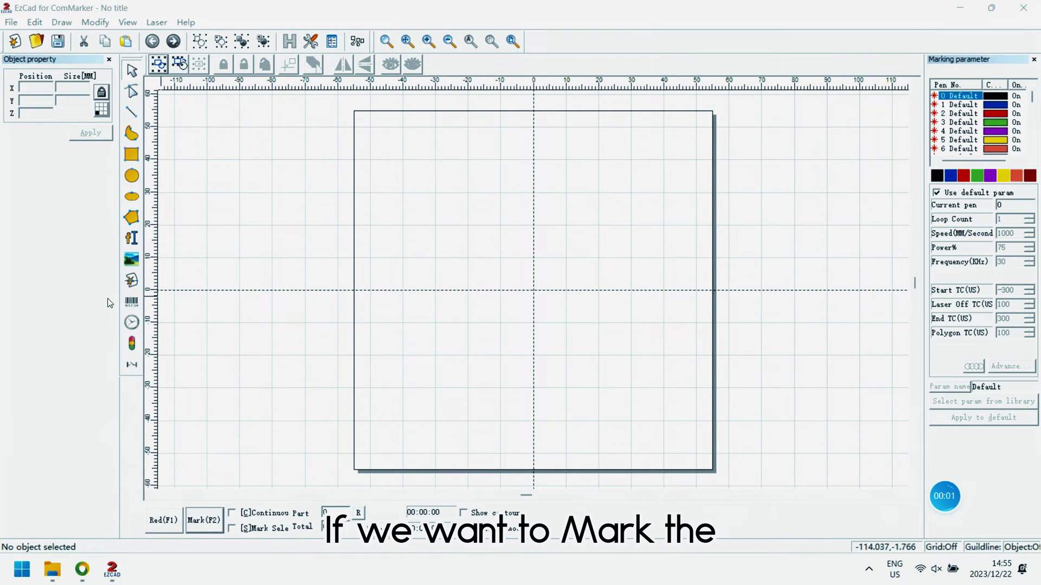
- Place a new object above centre, switch it to a TrueType font, and change TEXT to BM
{"action": "left_click", "coordinate": [132, 302]}
{"action": "left_click", "coordinate": [510, 283]}
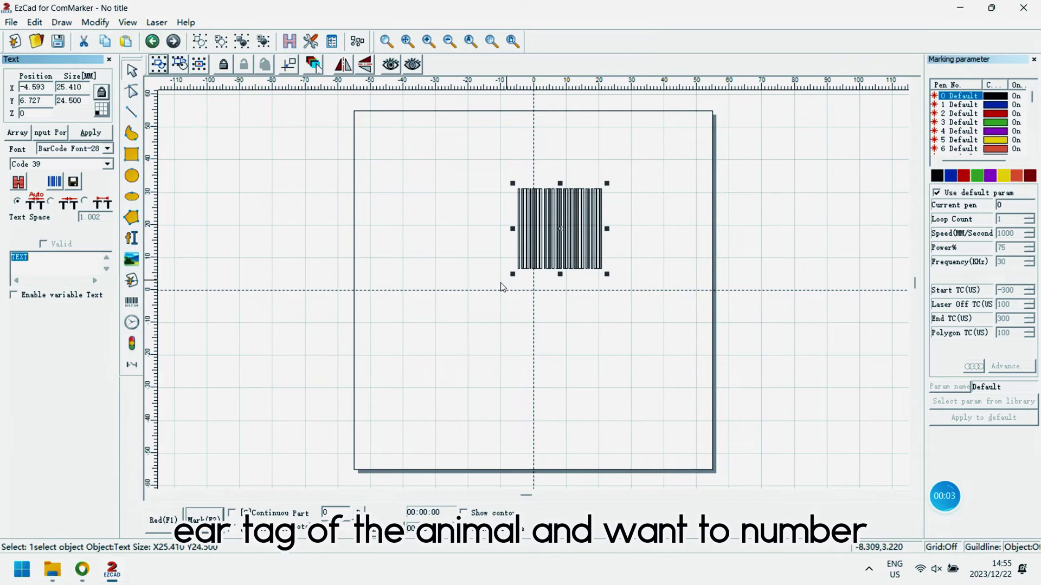
{"action": "left_click", "coordinate": [107, 150]}
{"action": "left_click", "coordinate": [102, 160]}
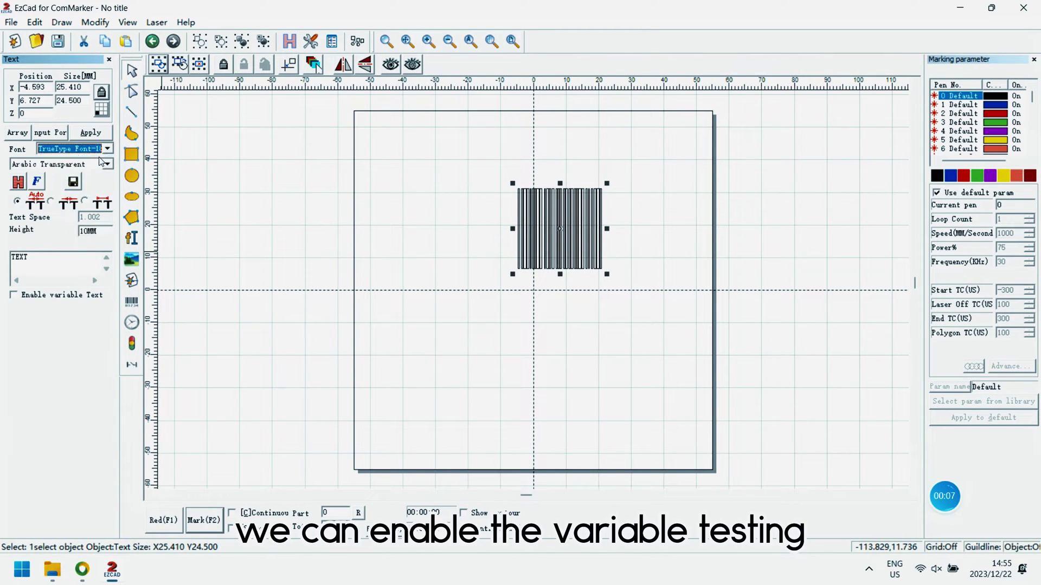
{"action": "key", "text": "Return"}
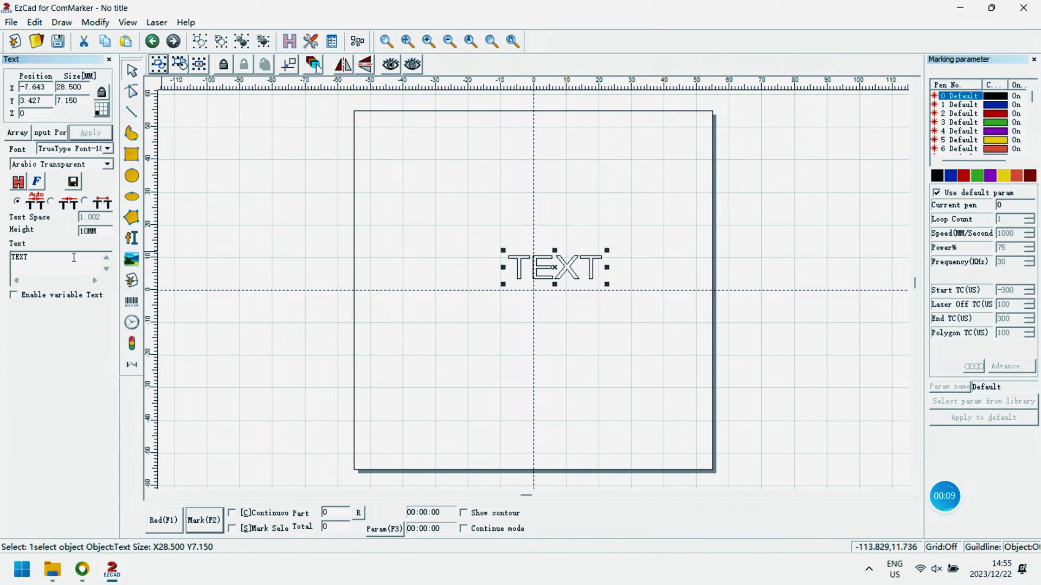
{"action": "left_click_drag", "start_coordinate": [30, 257], "coordinate": [2, 256]}
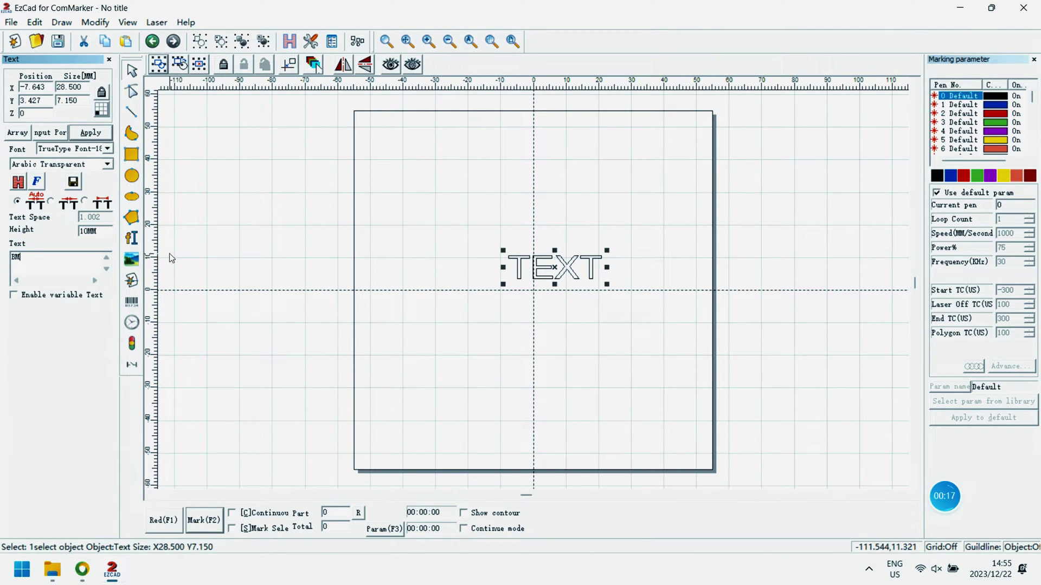
{"action": "left_click", "coordinate": [91, 132]}
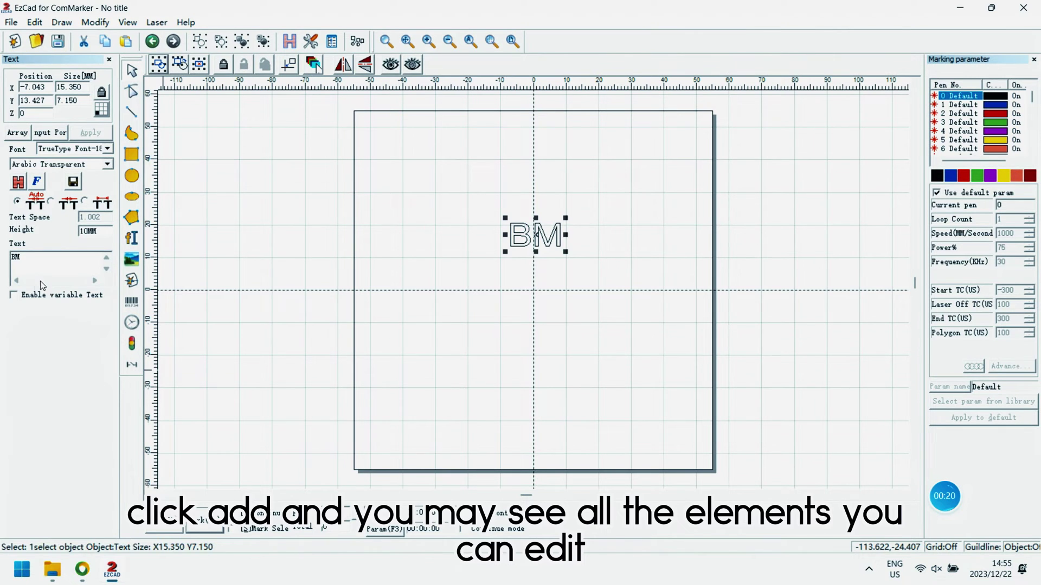
- Enable variable text on the object and add a fixed text element BM
{"action": "left_click", "coordinate": [15, 295]}
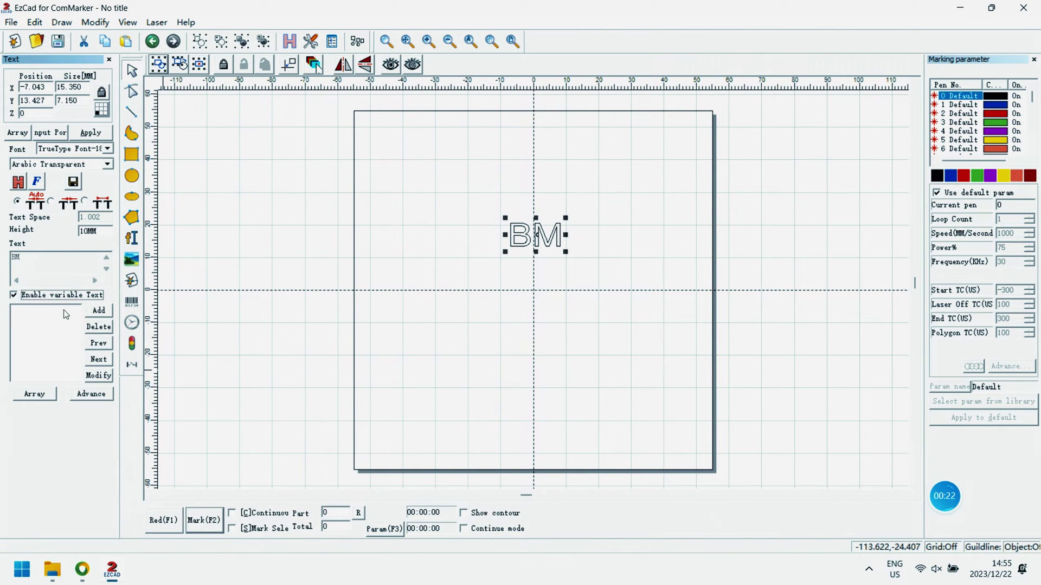
{"action": "left_click", "coordinate": [100, 314]}
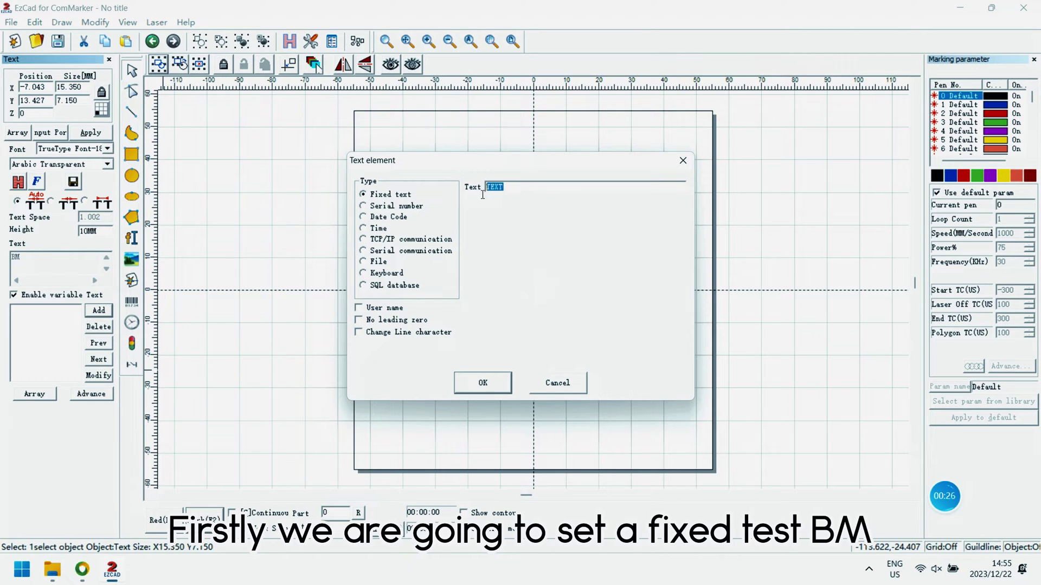
{"action": "type", "text": "BM"}
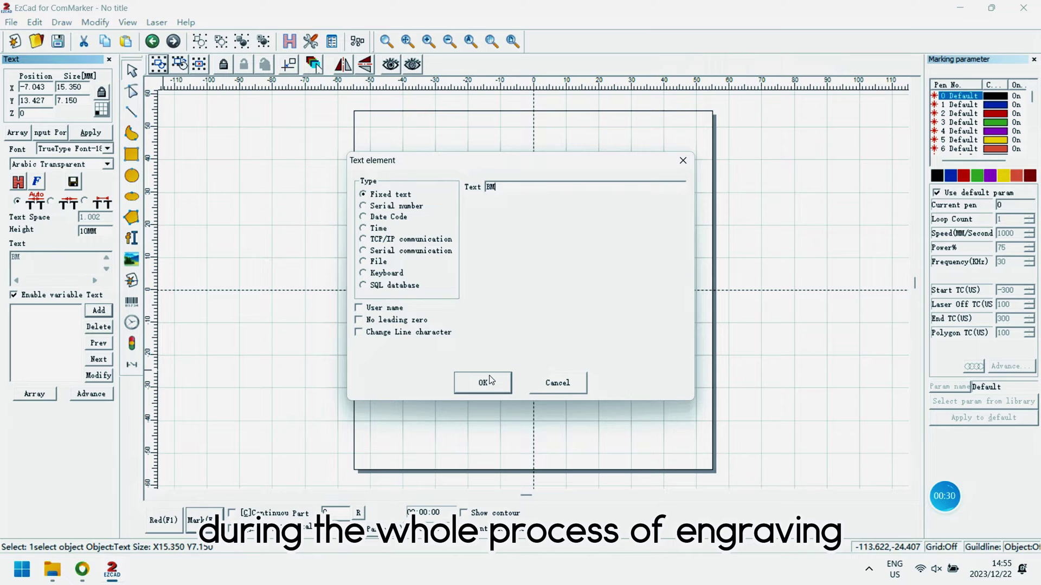
{"action": "left_click", "coordinate": [483, 382]}
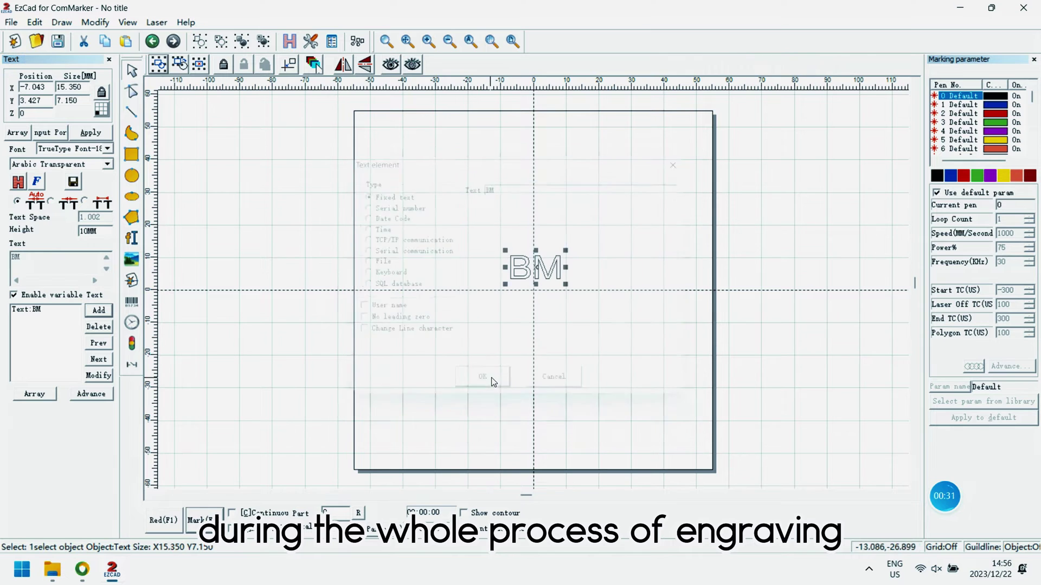
- Add a serial number element starting at 0001 with limit 9999 and increment 1
{"action": "left_click", "coordinate": [98, 314]}
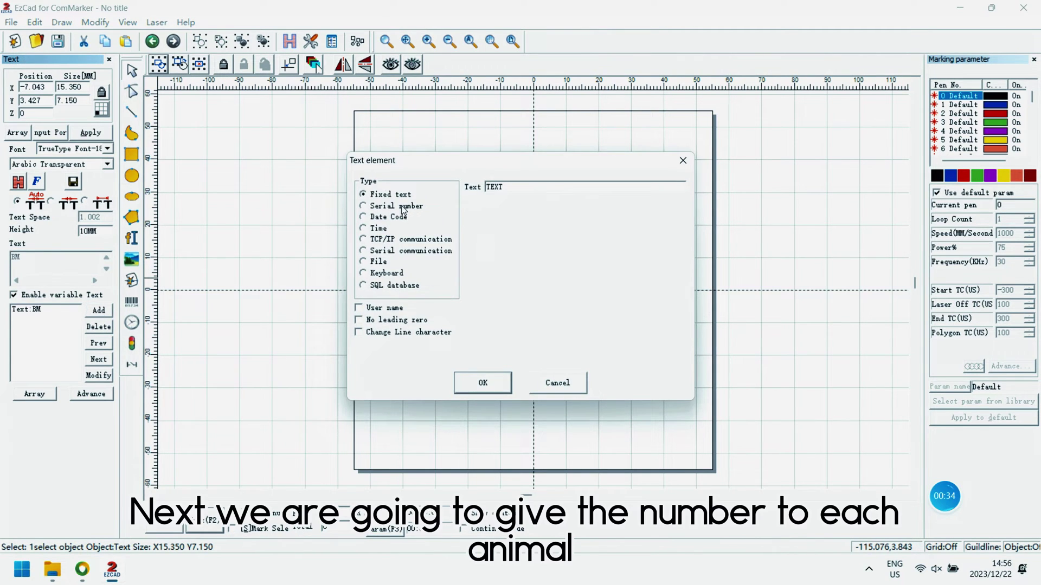
{"action": "left_click", "coordinate": [363, 206]}
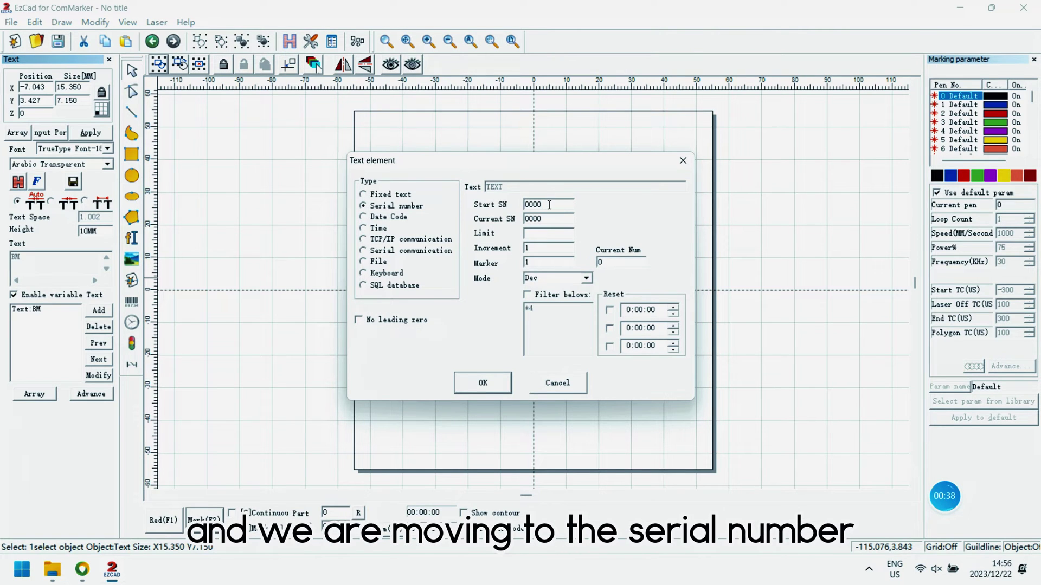
{"action": "left_click", "coordinate": [541, 233]}
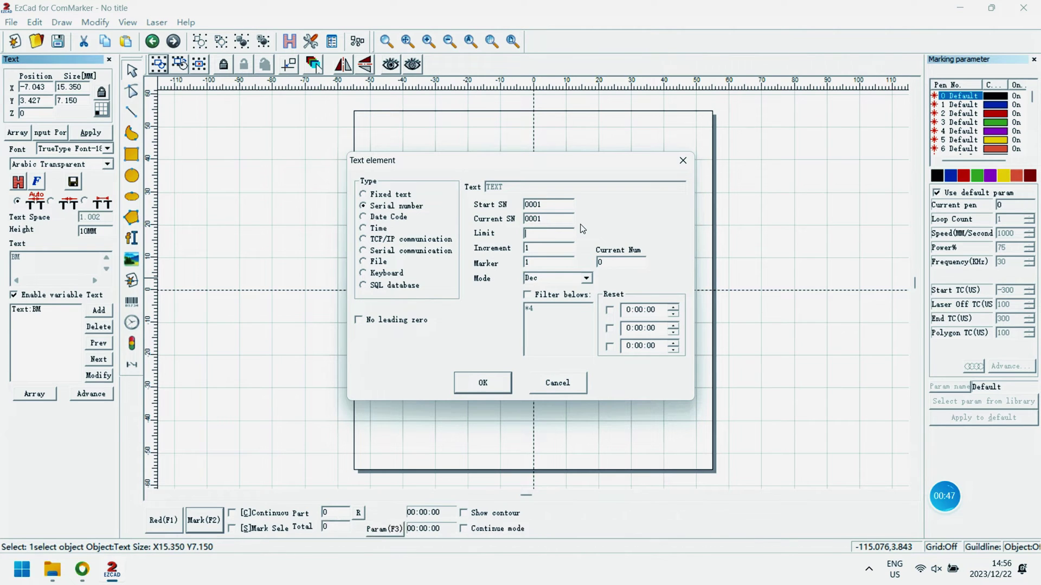
{"action": "type", "text": "9999"}
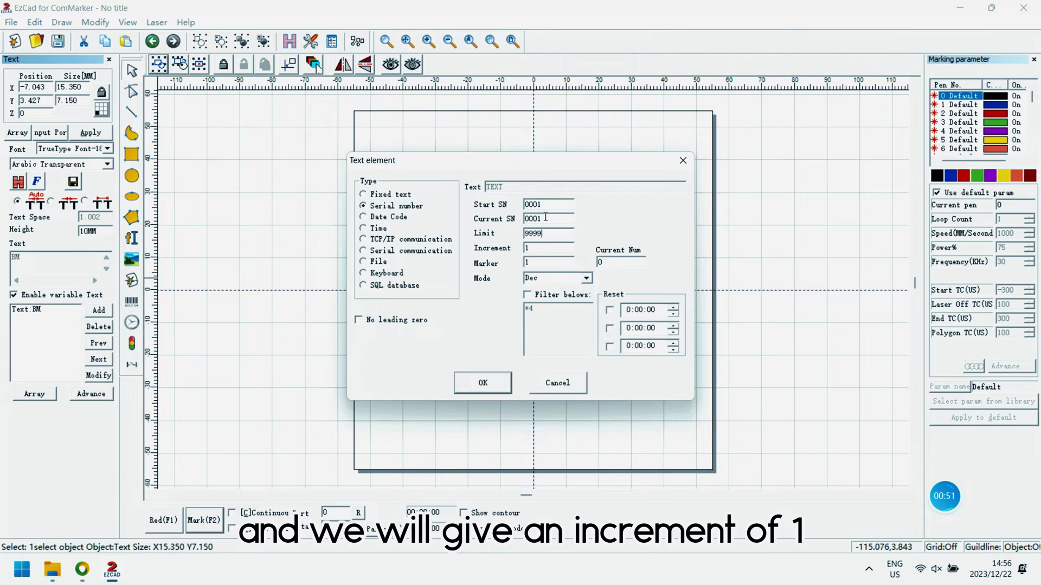
{"action": "left_click", "coordinate": [536, 249]}
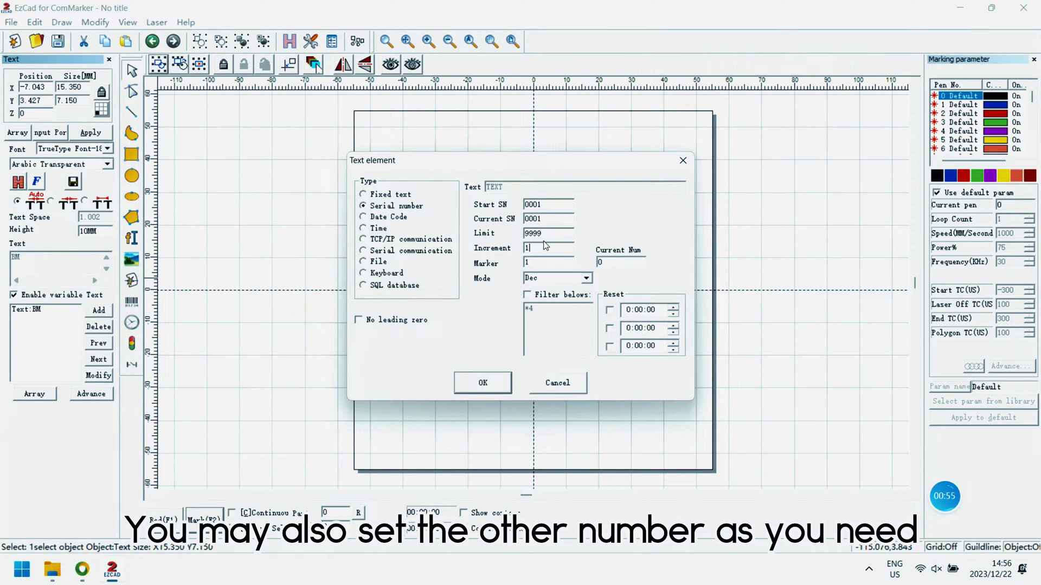
{"action": "left_click", "coordinate": [500, 383]}
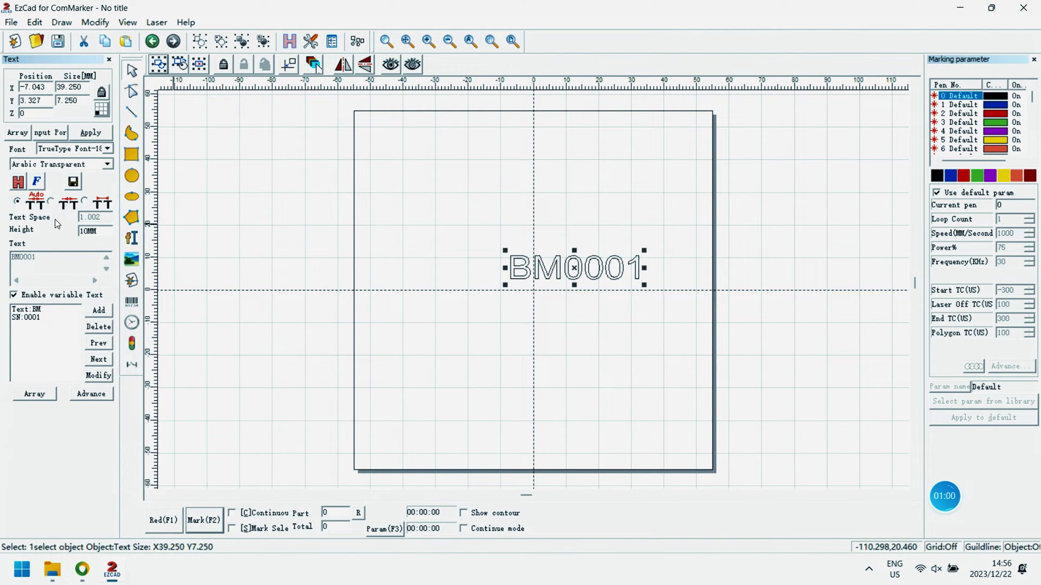
{"action": "left_click", "coordinate": [16, 186]}
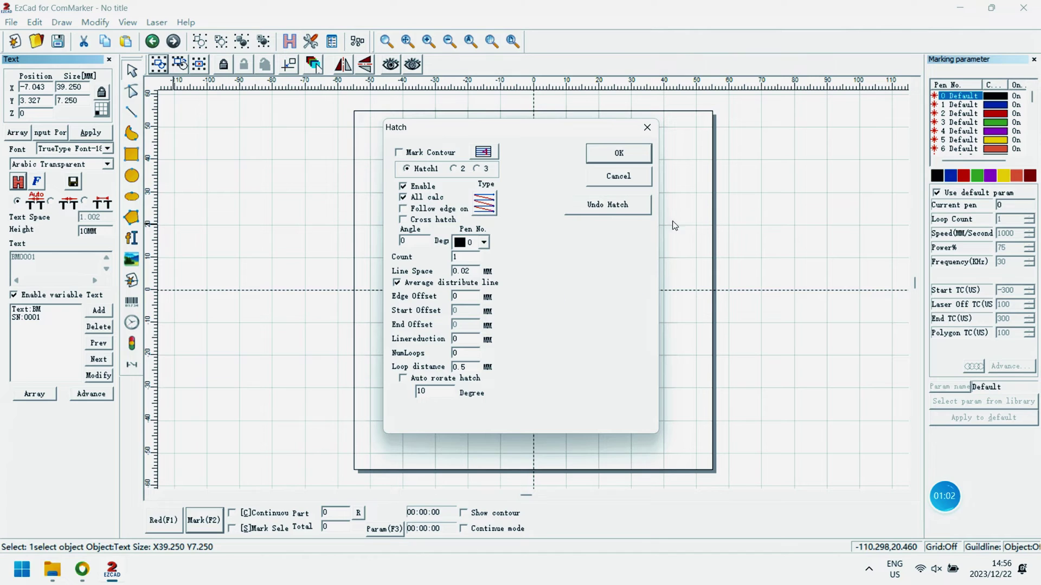
- Apply the hatch, give BM0001 its own parameters at speed 3000, and centre it at X −18.586
{"action": "left_click", "coordinate": [608, 158]}
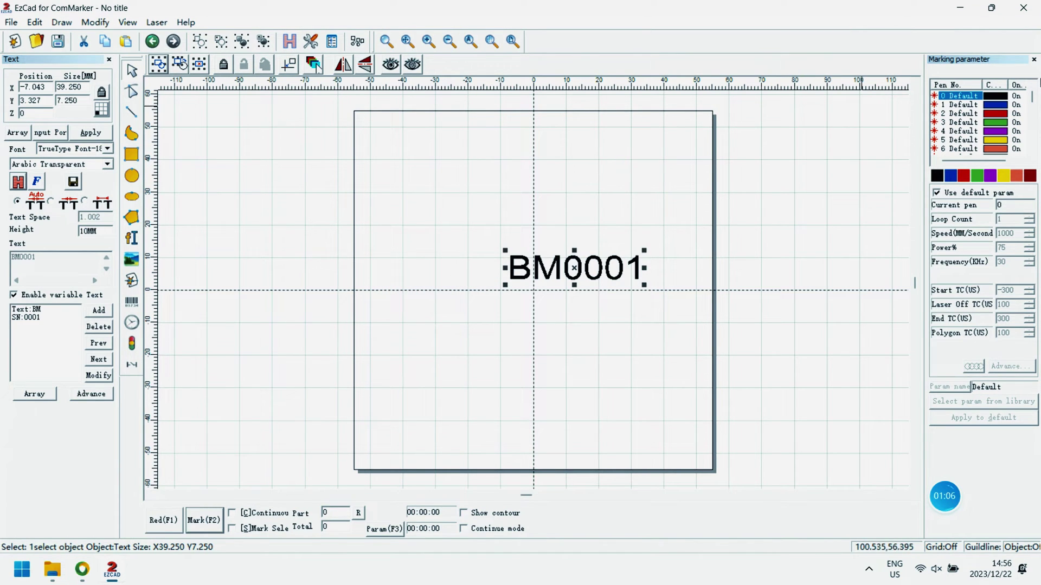
{"action": "left_click", "coordinate": [942, 194]}
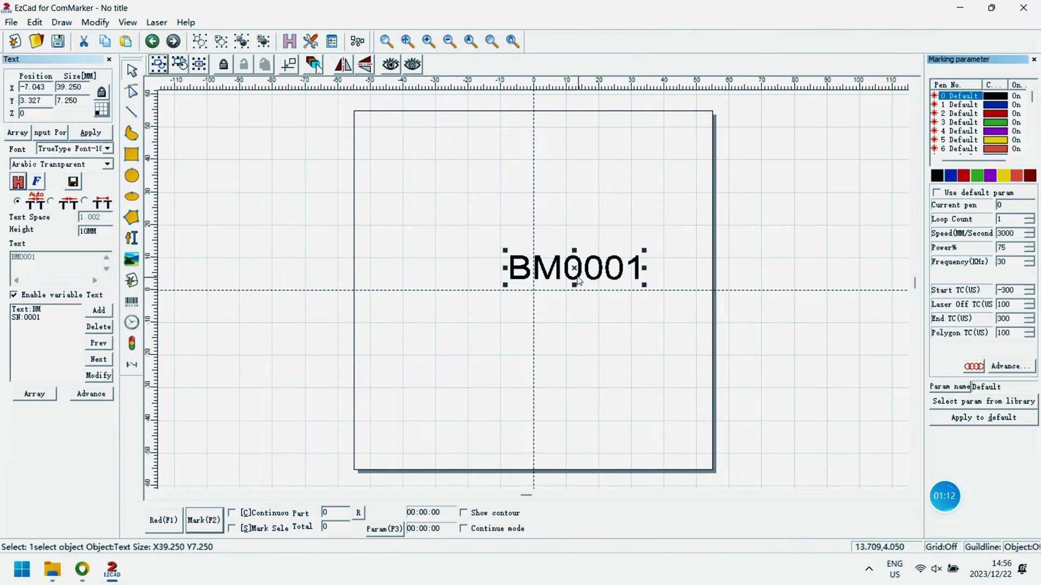
{"action": "left_click_drag", "start_coordinate": [576, 273], "coordinate": [546, 279]}
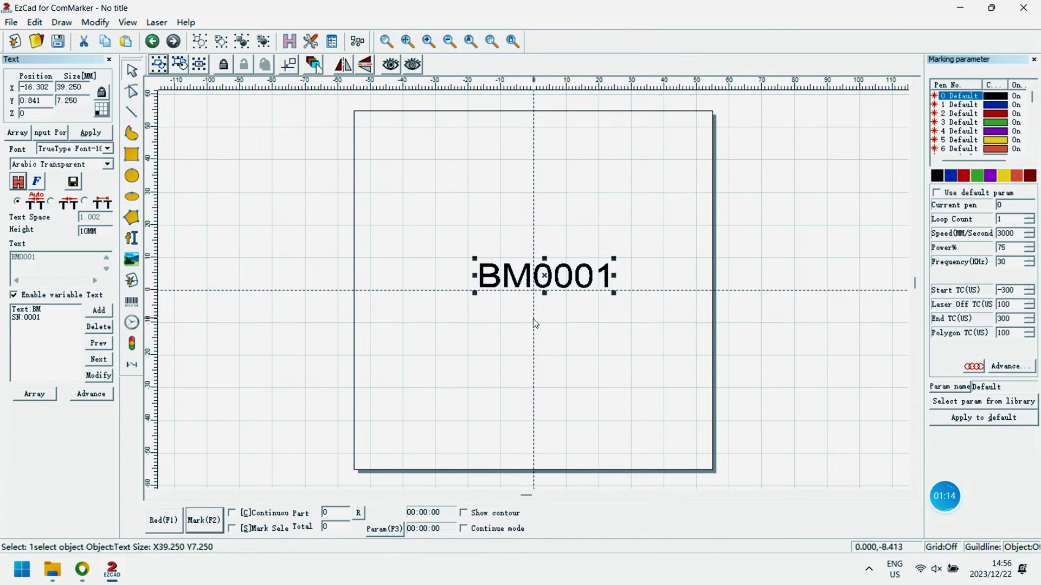
{"action": "left_click_drag", "start_coordinate": [545, 277], "coordinate": [536, 277]}
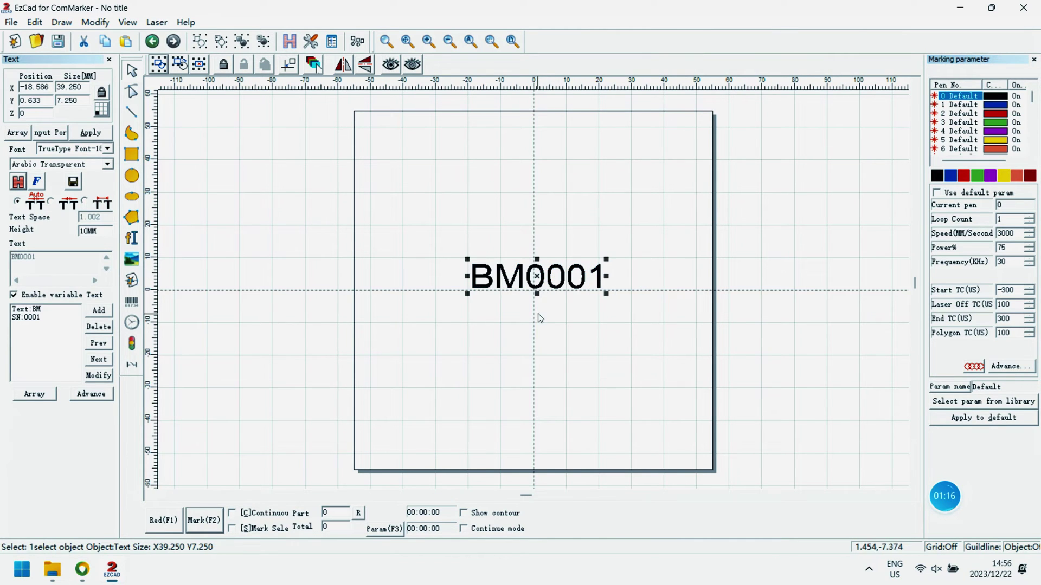
{"action": "left_click", "coordinate": [534, 295]}
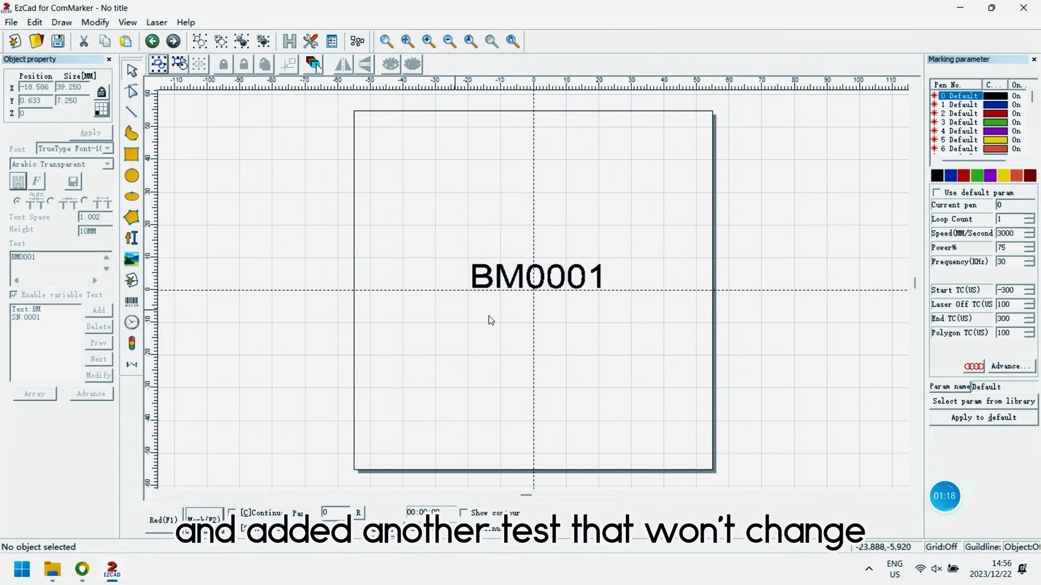
- Place a new object below BM0001 and convert it to a TrueType TEXT object
{"action": "left_click", "coordinate": [132, 301]}
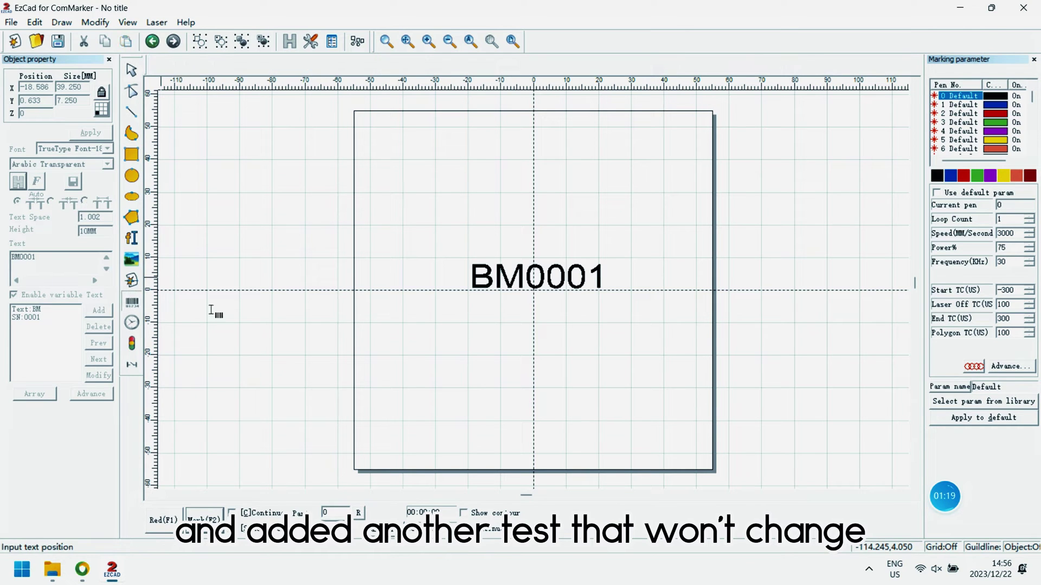
{"action": "left_click", "coordinate": [491, 327]}
{"action": "left_click", "coordinate": [108, 149]}
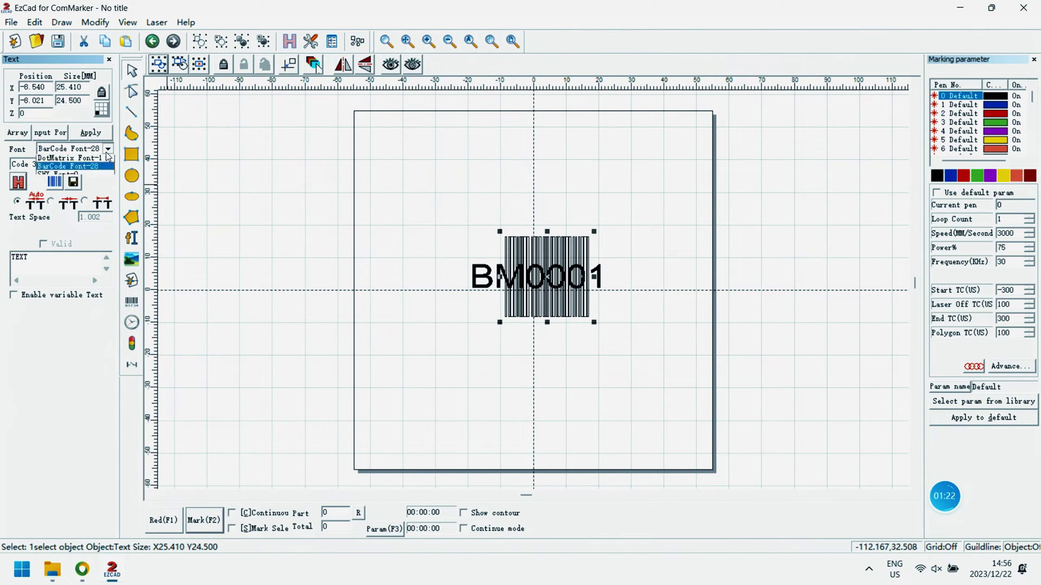
{"action": "left_click", "coordinate": [91, 156]}
{"action": "left_click", "coordinate": [91, 132]}
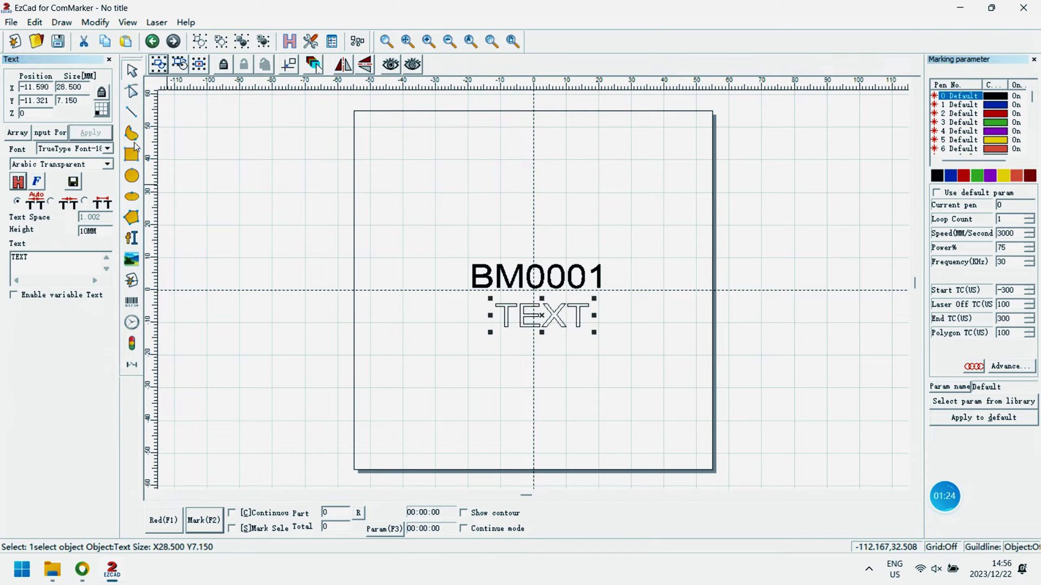
- Replace TEXT with tel.123445, correcting the miscapitalised tel prefix
{"action": "left_click_drag", "start_coordinate": [52, 258], "coordinate": [2, 258]}
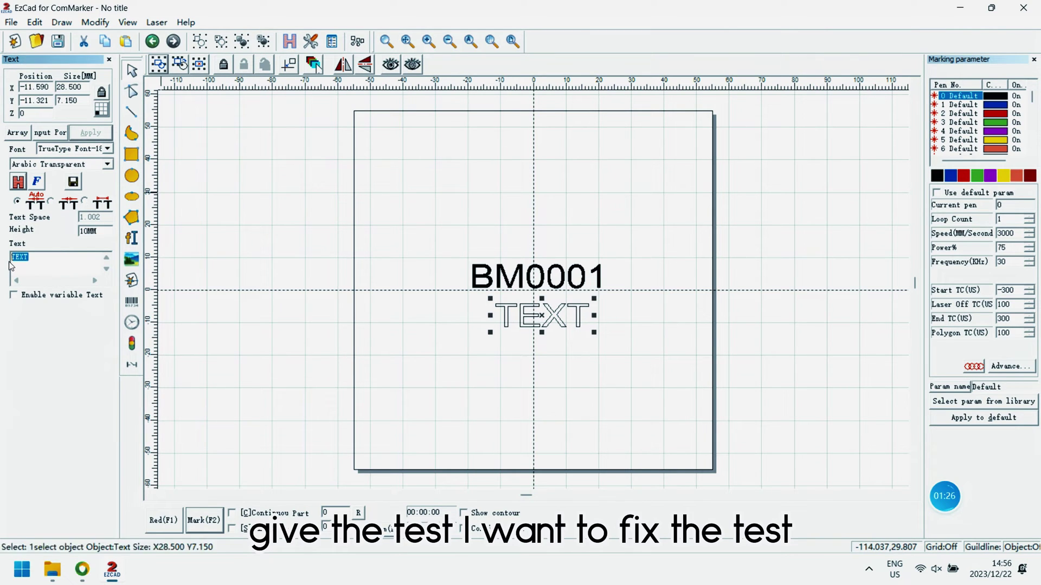
{"action": "type", "text": "tEL. 123445"}
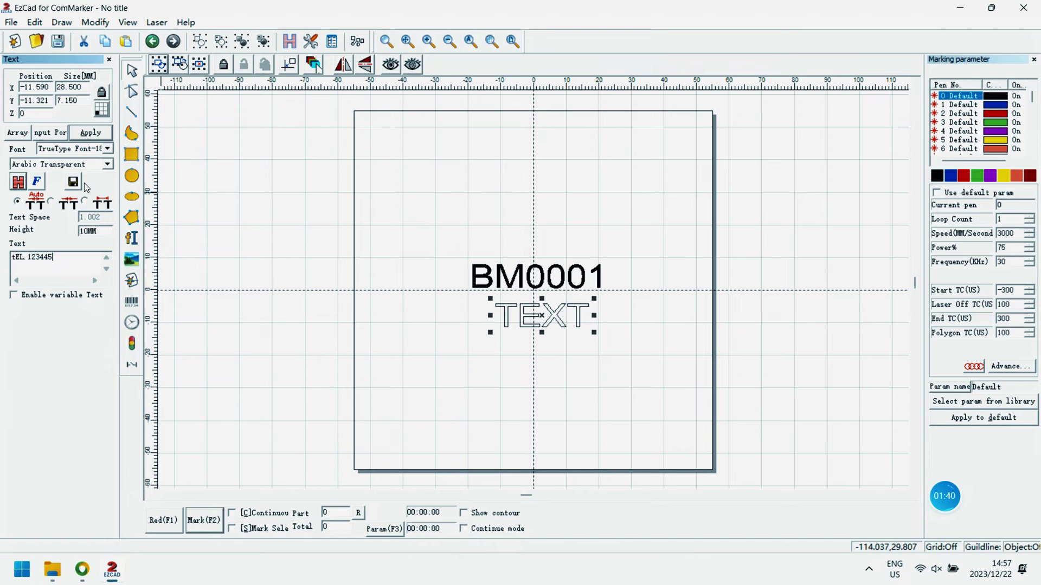
{"action": "left_click", "coordinate": [81, 133]}
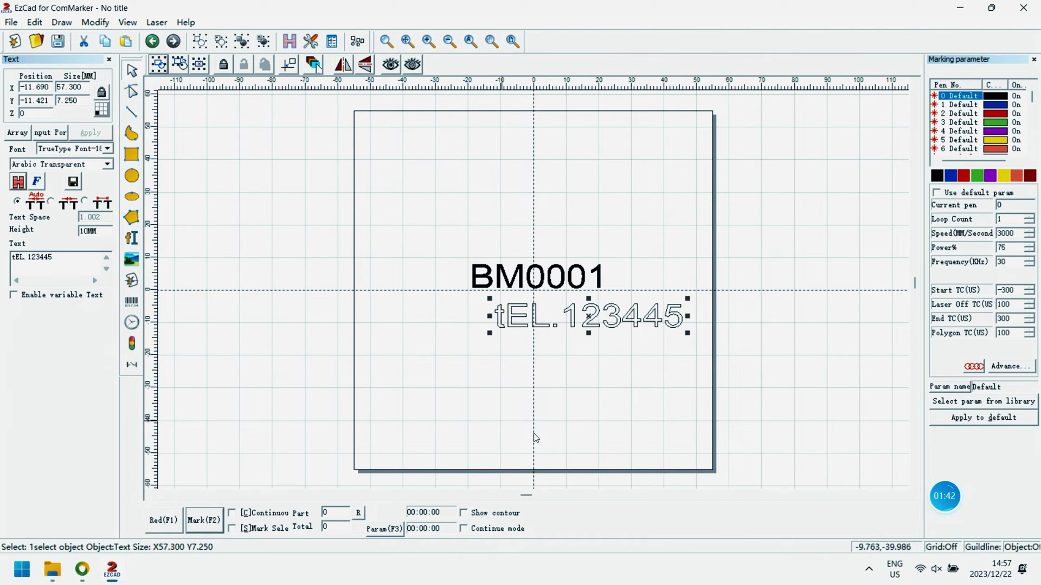
{"action": "left_click_drag", "start_coordinate": [24, 257], "coordinate": [11, 259]}
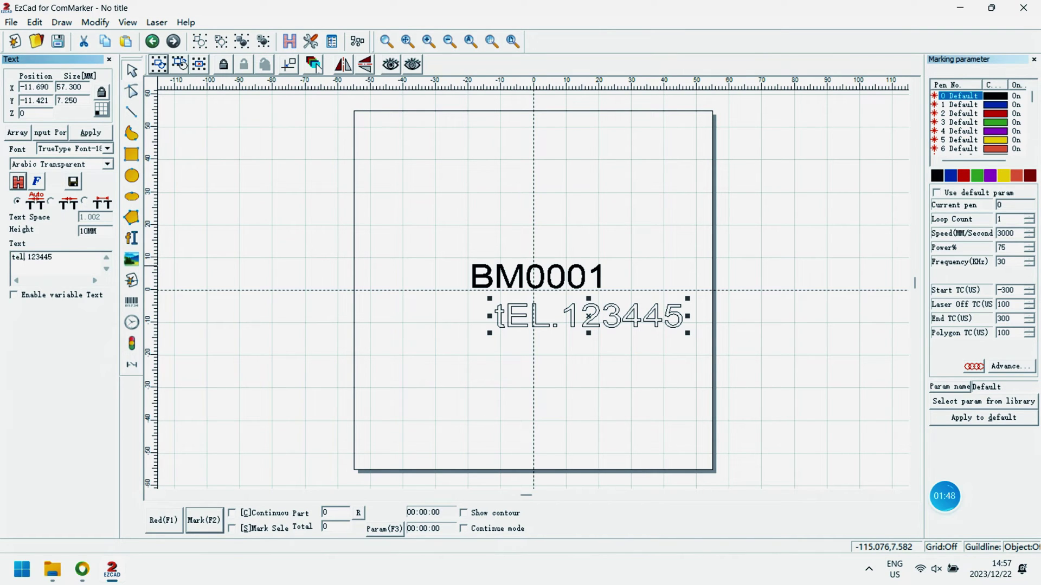
{"action": "left_click", "coordinate": [91, 132]}
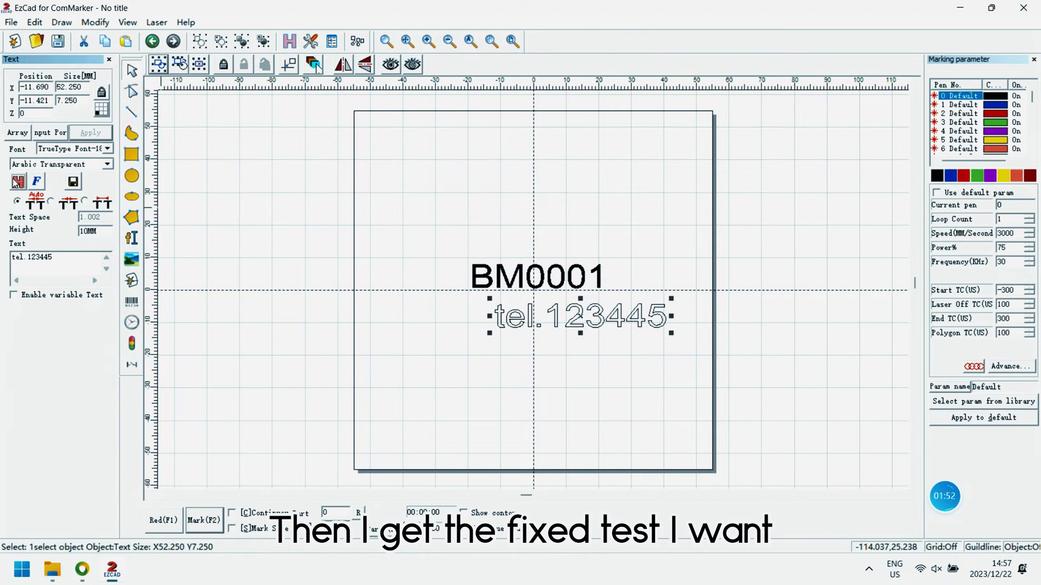
{"action": "key", "text": "ctrl+h"}
- Confirm the solid hatch on tel.123445, then scale both lines to about 30 mm wide just below centre
{"action": "left_click", "coordinate": [637, 155]}
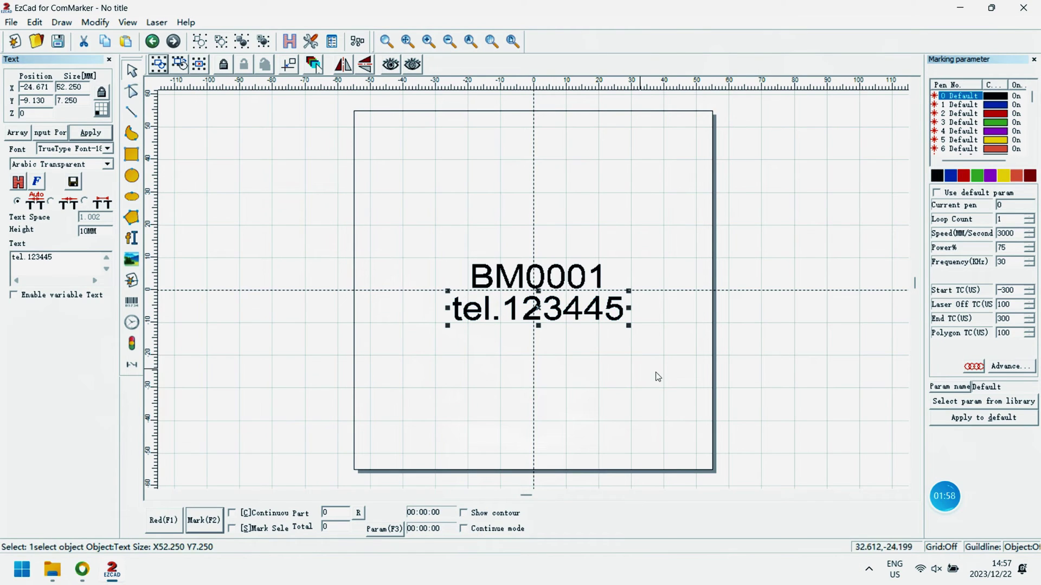
{"action": "key", "text": "ctrl+a"}
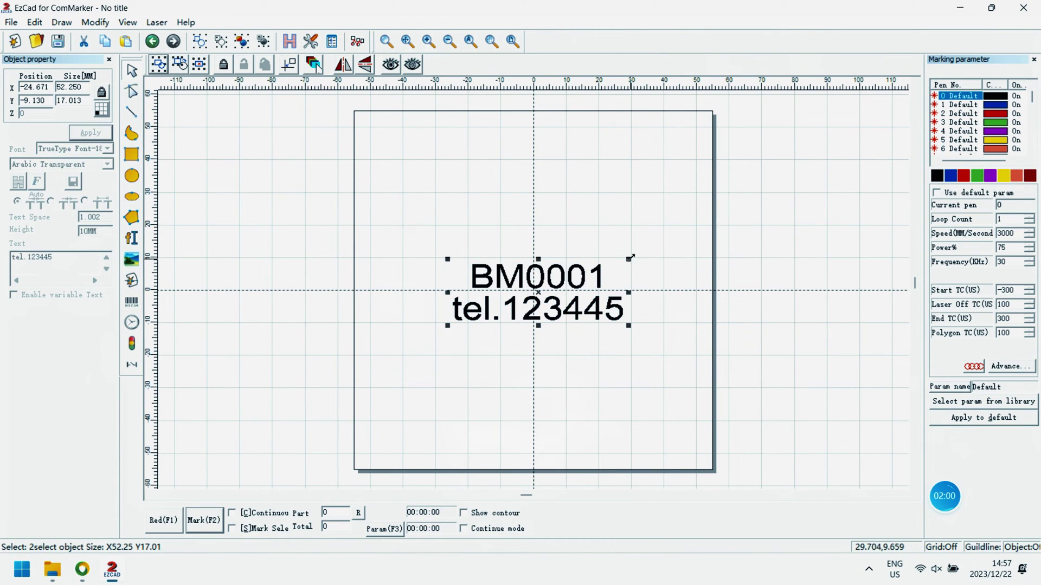
{"action": "left_click_drag", "start_coordinate": [636, 262], "coordinate": [580, 283]}
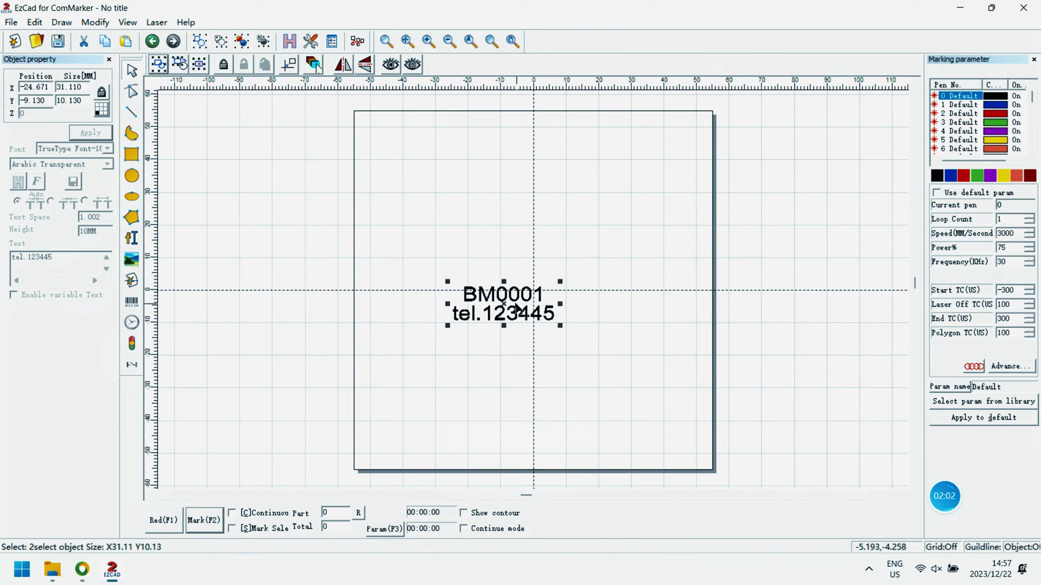
{"action": "left_click_drag", "start_coordinate": [506, 302], "coordinate": [500, 321]}
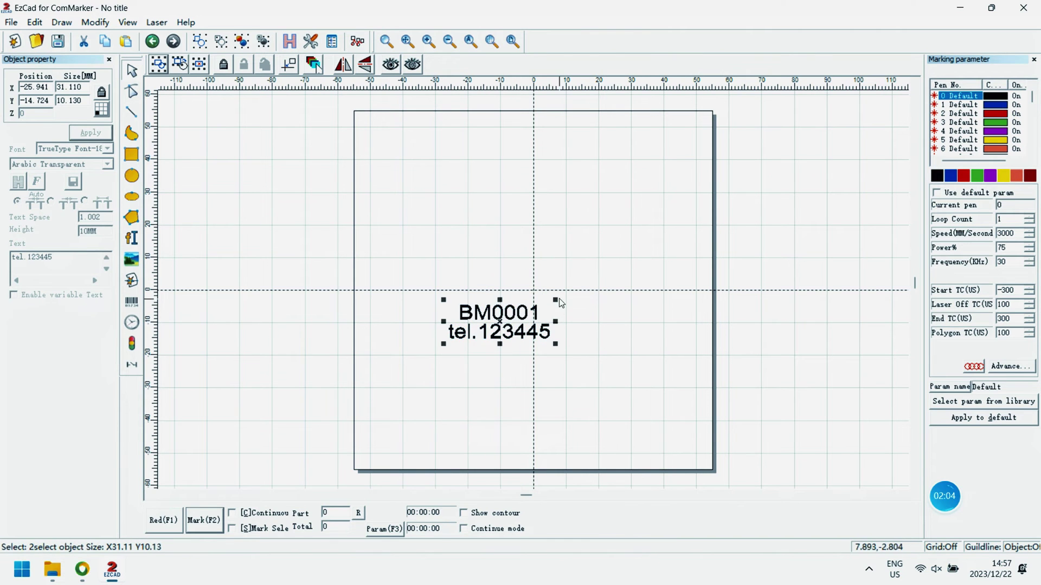
{"action": "left_click_drag", "start_coordinate": [554, 298], "coordinate": [551, 301]}
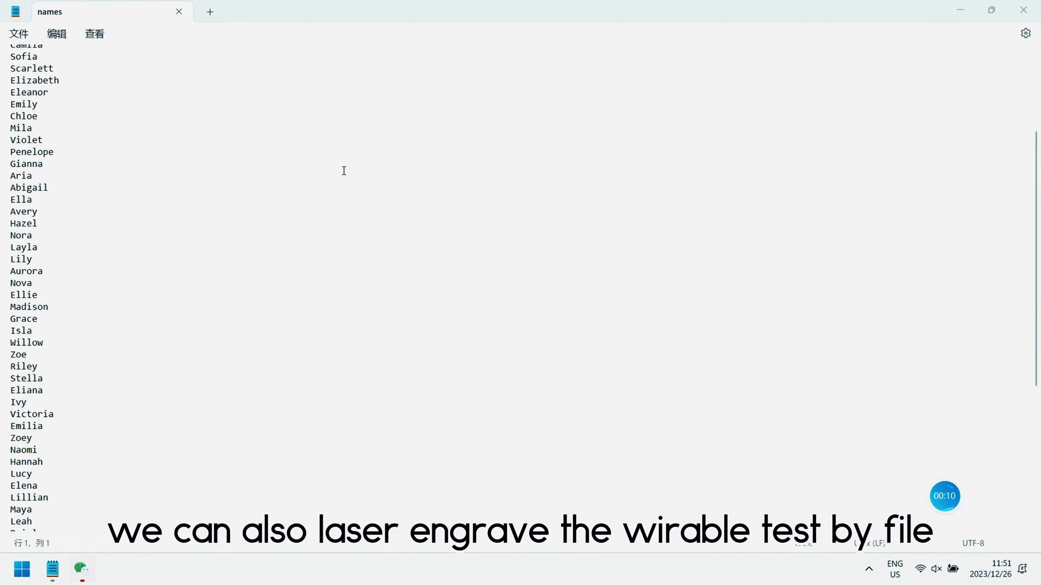
{"action": "scroll", "coordinate": [342, 172], "scroll_direction": "down", "scroll_amount": 3}
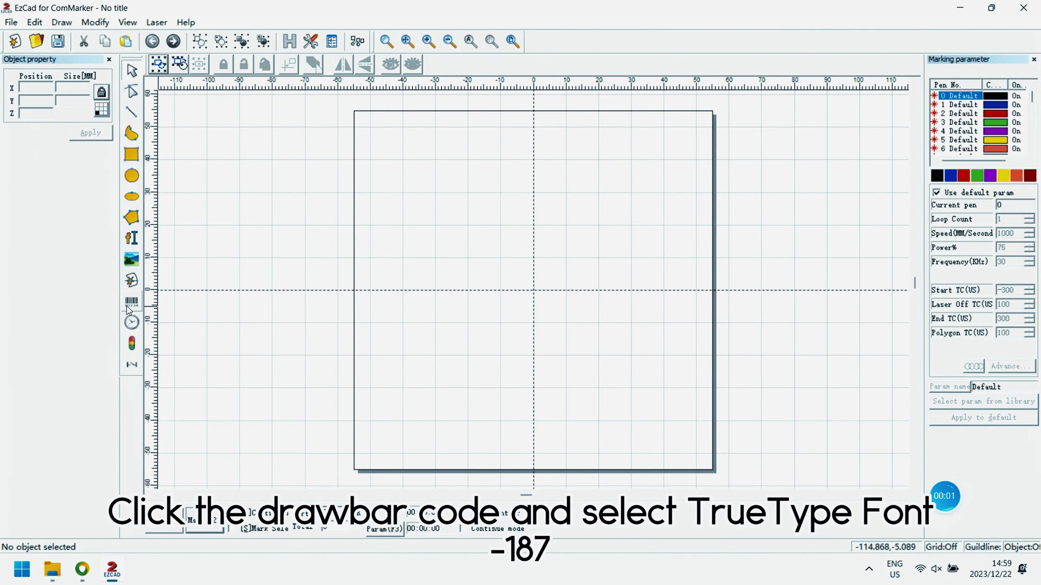
- Place a new object above centre, set a TrueType font, enable variable text, and add an element
{"action": "left_click", "coordinate": [129, 305]}
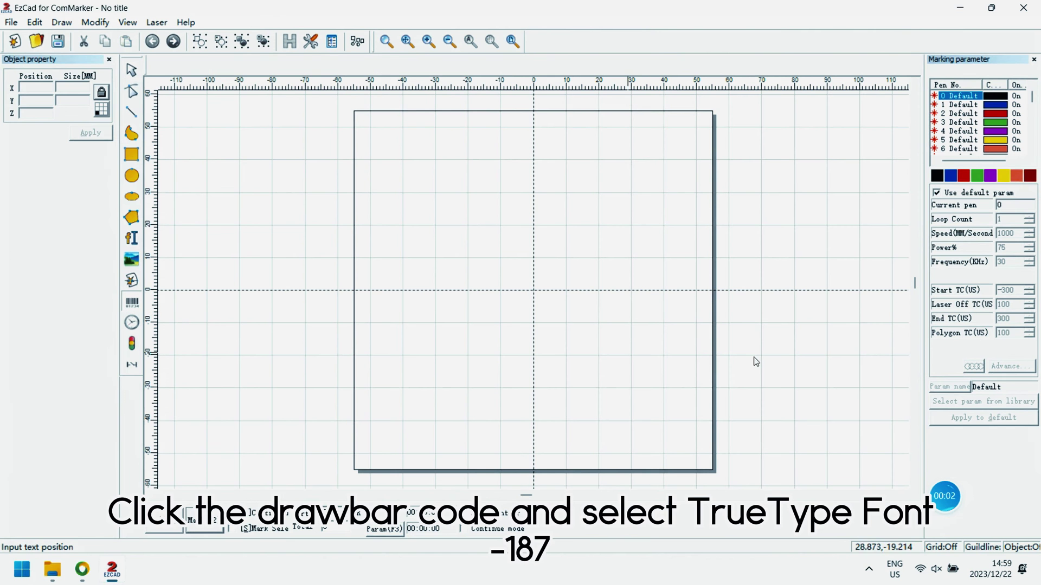
{"action": "left_click", "coordinate": [512, 248]}
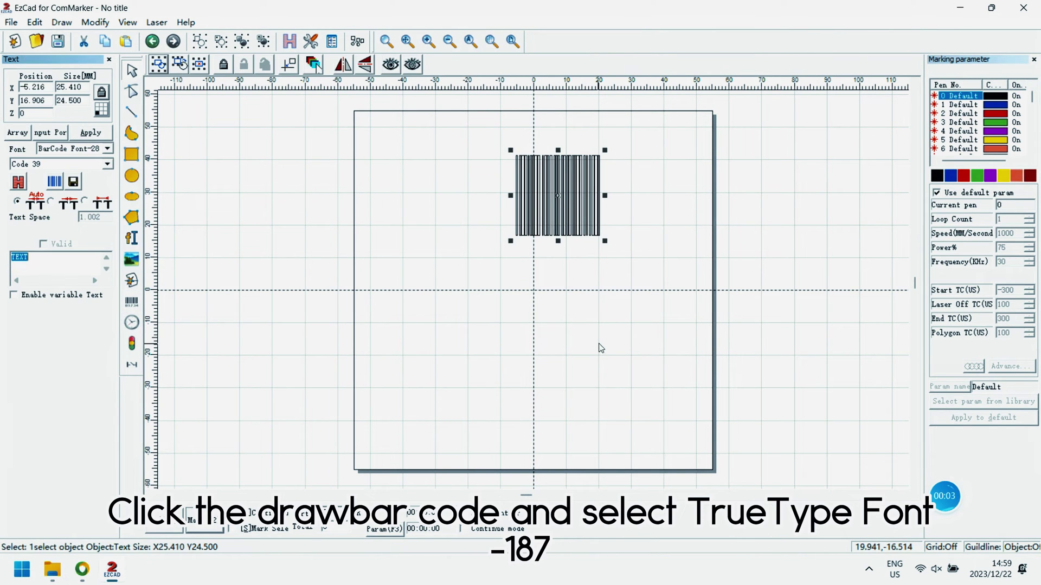
{"action": "left_click", "coordinate": [106, 149]}
{"action": "left_click", "coordinate": [70, 167]}
{"action": "left_click", "coordinate": [95, 139]}
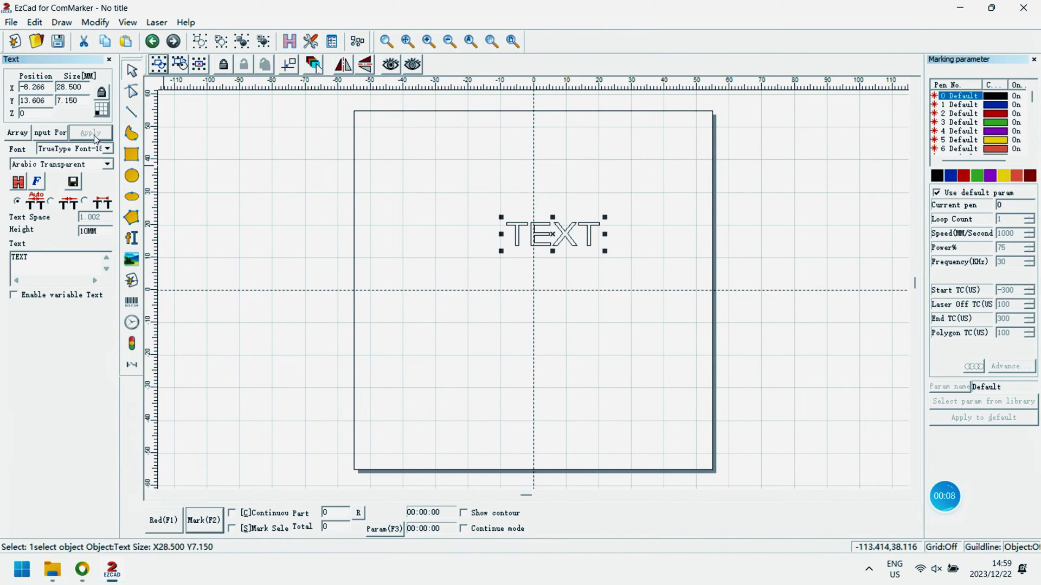
{"action": "left_click", "coordinate": [14, 296]}
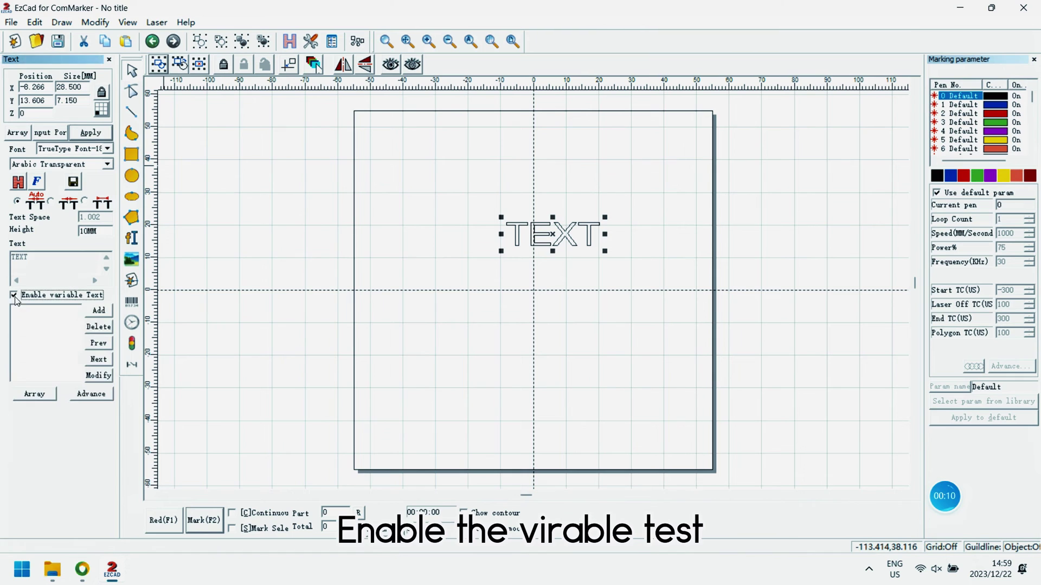
{"action": "left_click", "coordinate": [98, 310]}
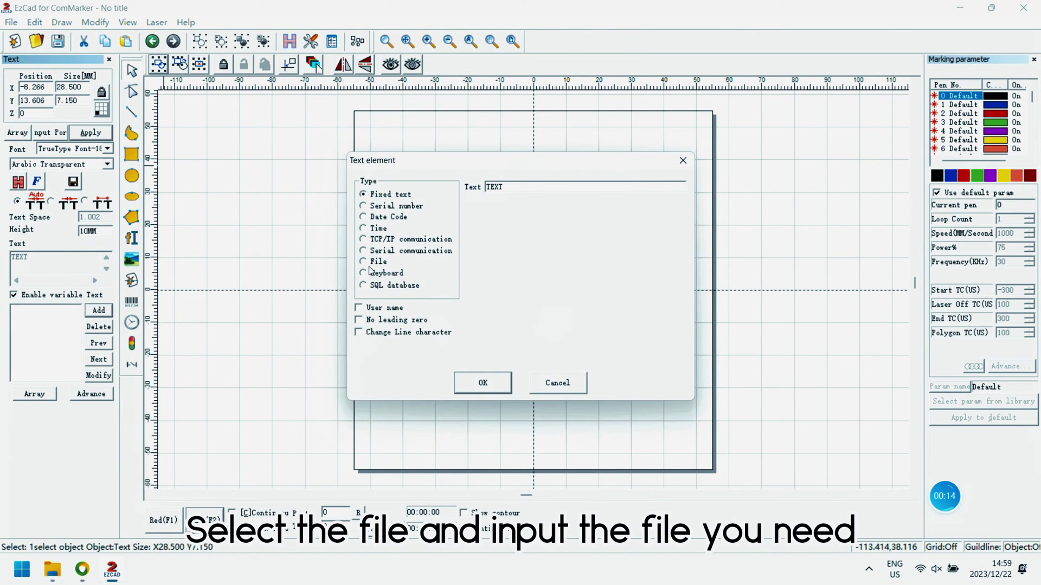
- Set the text element's source to the names.txt file so the object shows Olivia
{"action": "left_click", "coordinate": [374, 262]}
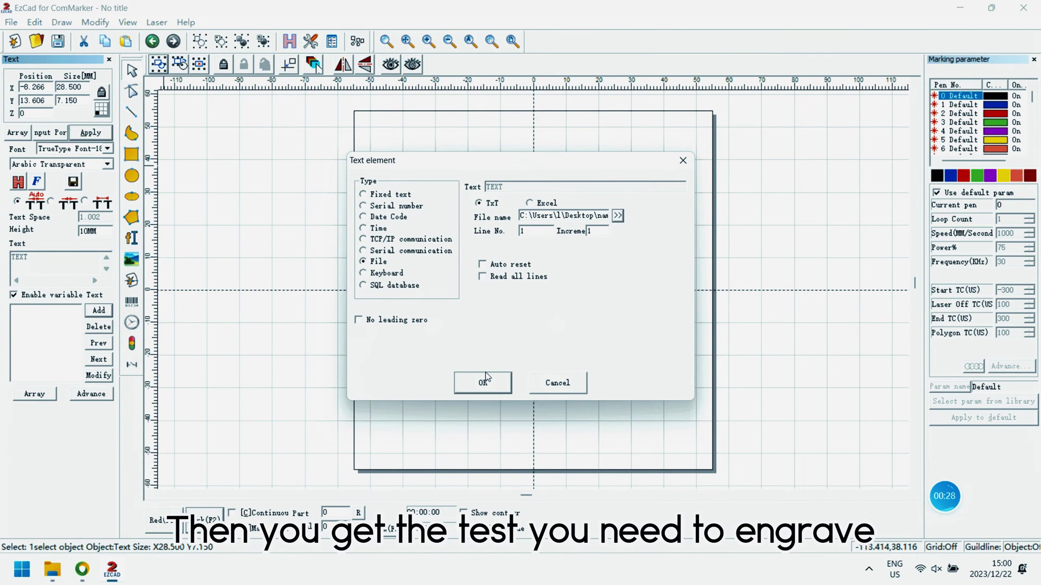
{"action": "left_click", "coordinate": [485, 380]}
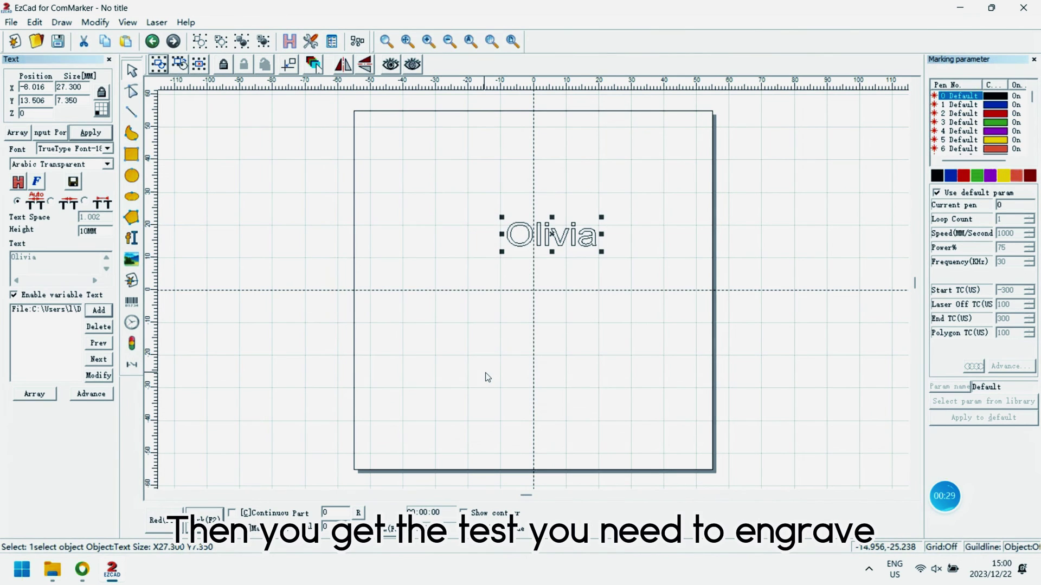